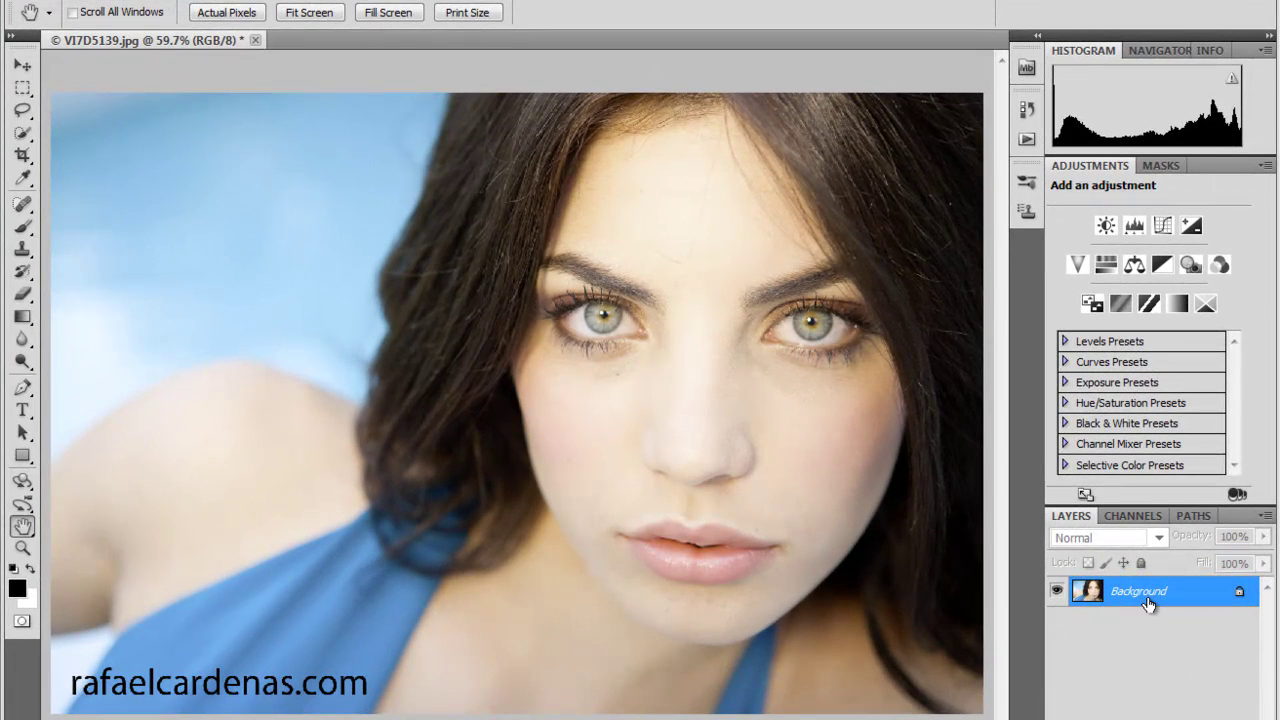
Step: Duplicate the Background layer and outline the lips on the copy with a freehand Lasso selection
key("ctrl+j")
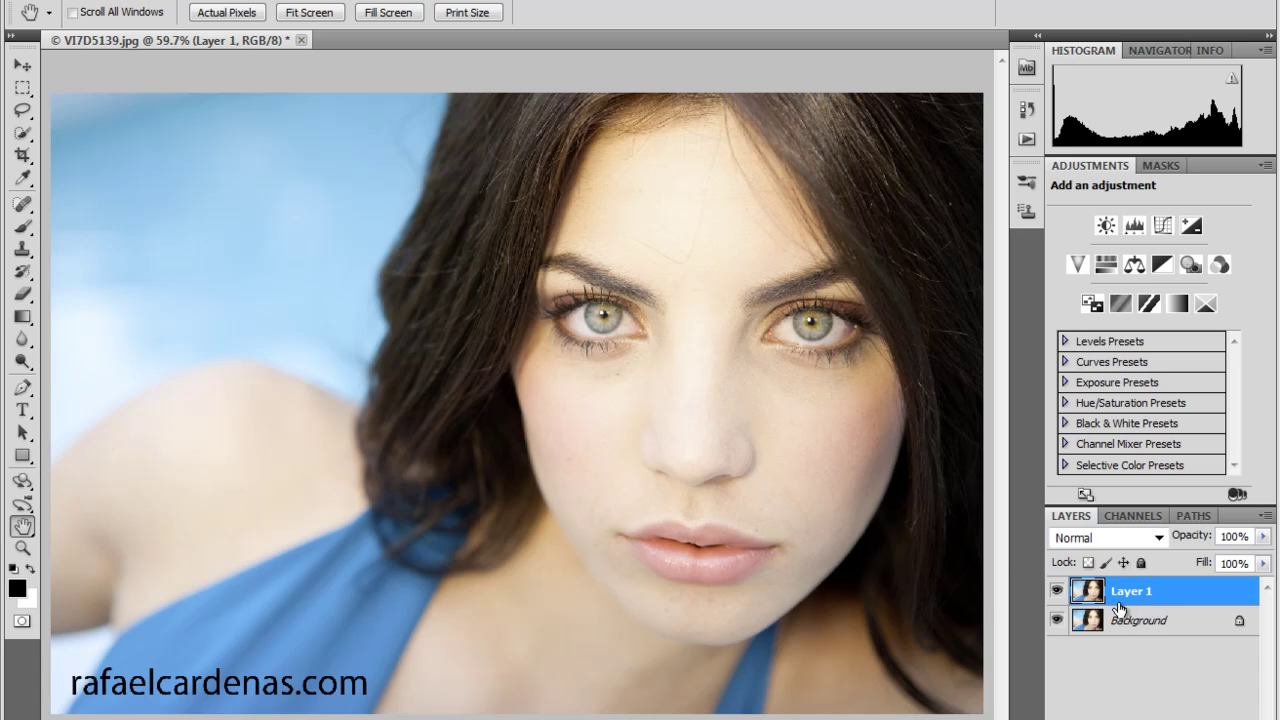
left_click(24, 550)
left_click_drag(597, 502, 796, 603)
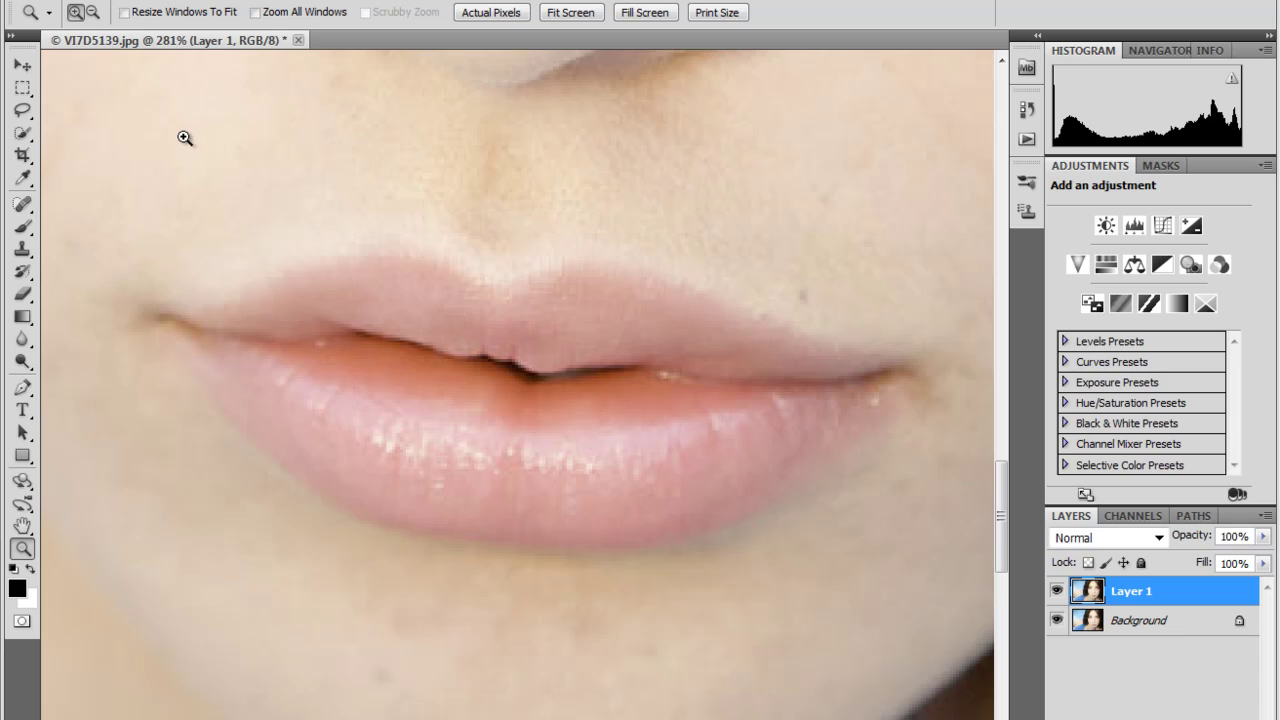
key("l")
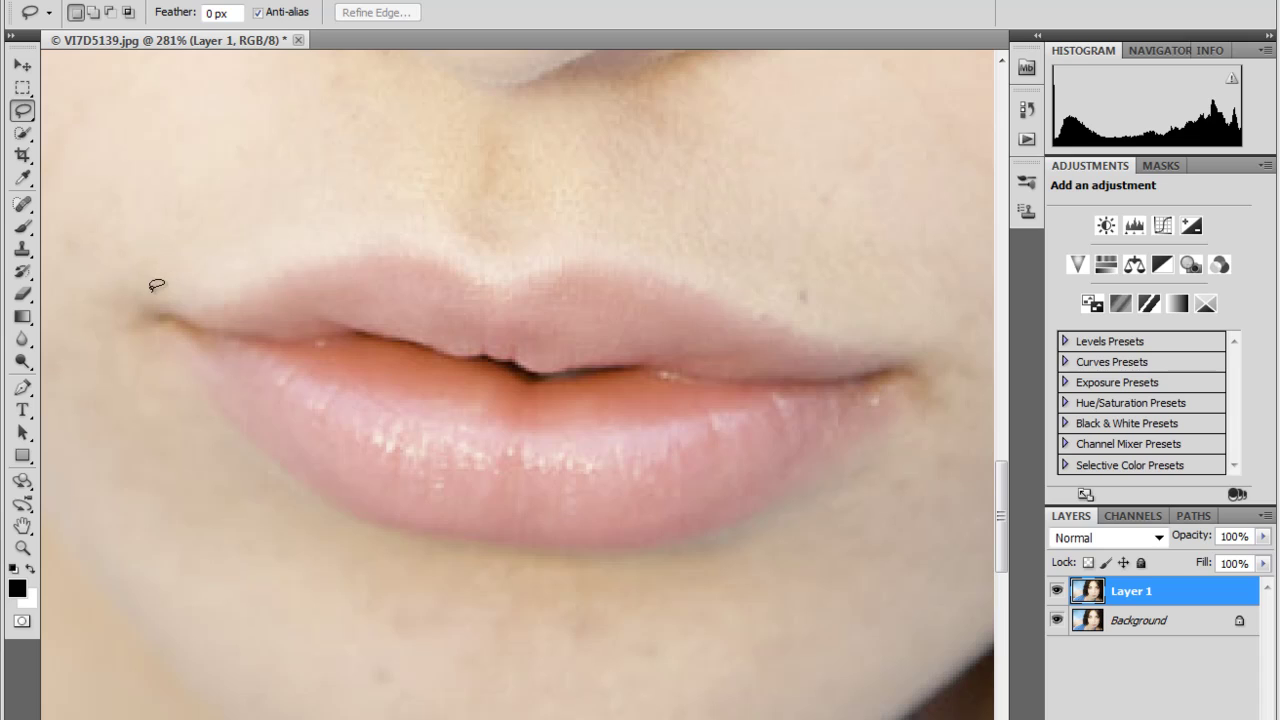
mouse_move(152, 302)
left_mouse_down()
mouse_move(209, 316)
mouse_move(404, 250)
mouse_move(495, 291)
mouse_move(603, 265)
mouse_move(655, 272)
mouse_move(903, 365)
mouse_move(872, 420)
mouse_move(710, 530)
mouse_move(596, 550)
mouse_move(351, 517)
mouse_move(312, 498)
mouse_move(180, 362)
left_mouse_up()
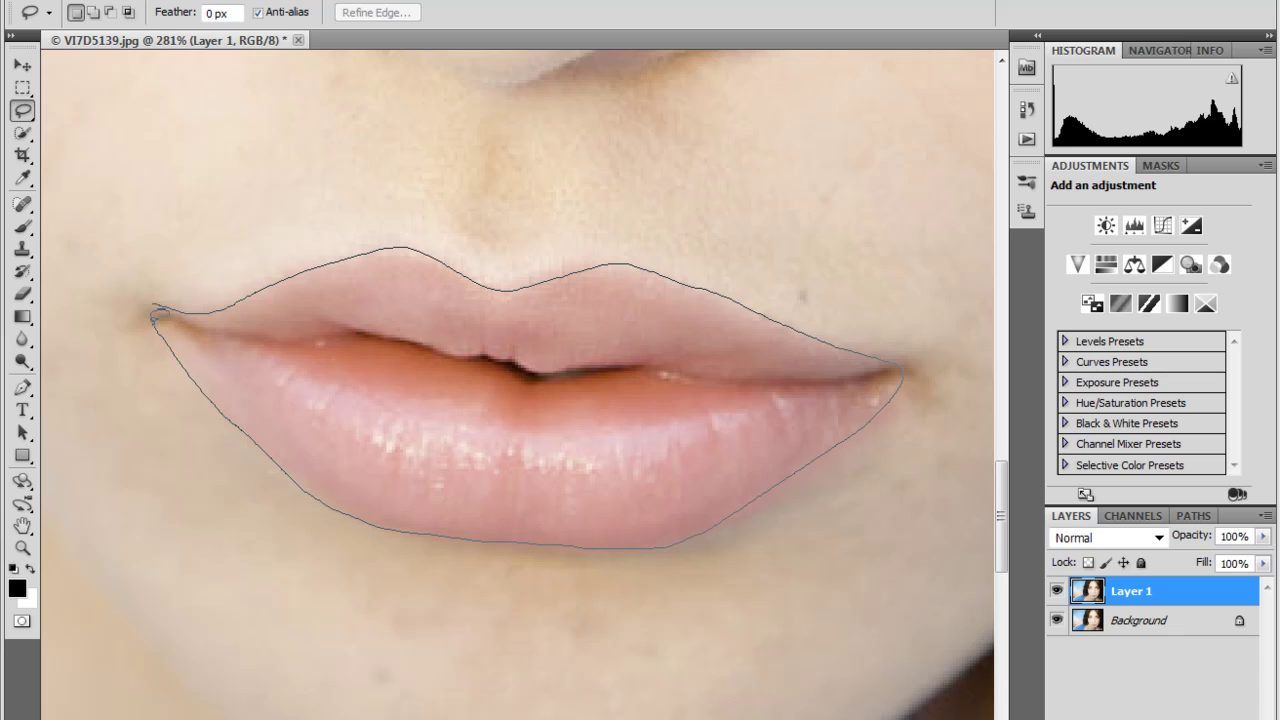
left_click_drag(158, 317, 157, 314)
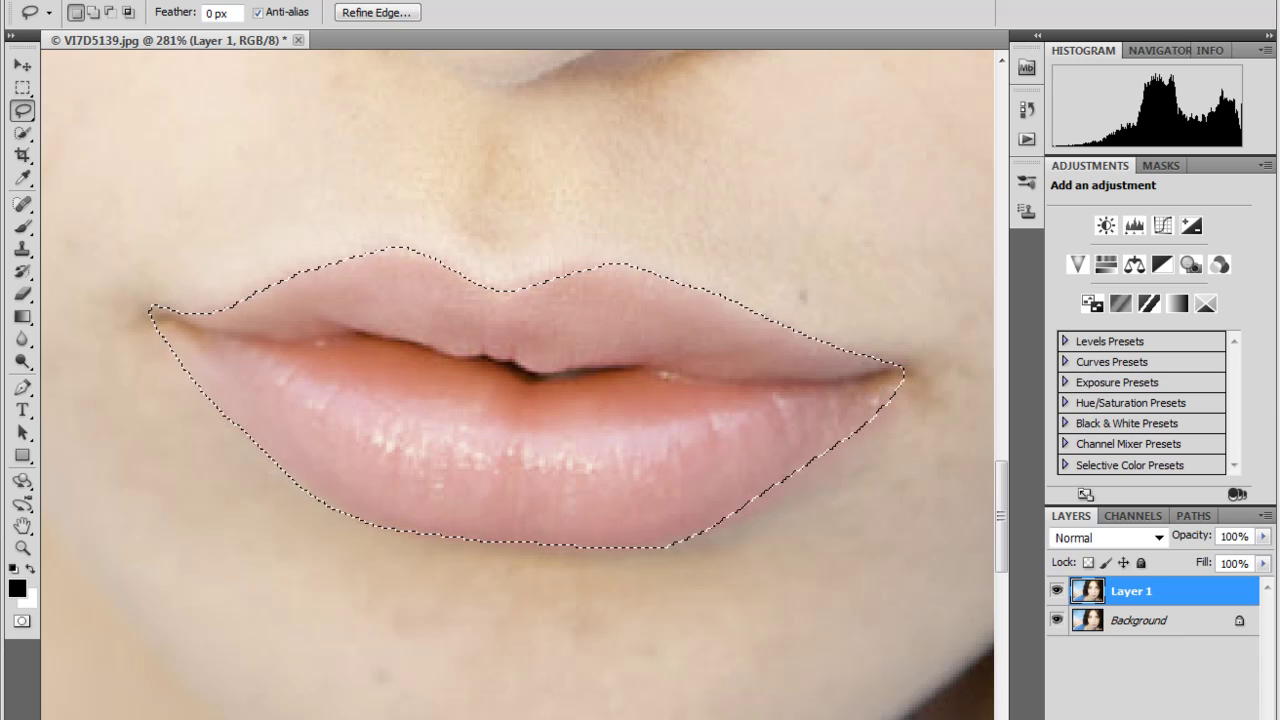
Step: Add a Hue/Saturation adjustment layer masked to the lip selection
left_click(1156, 716)
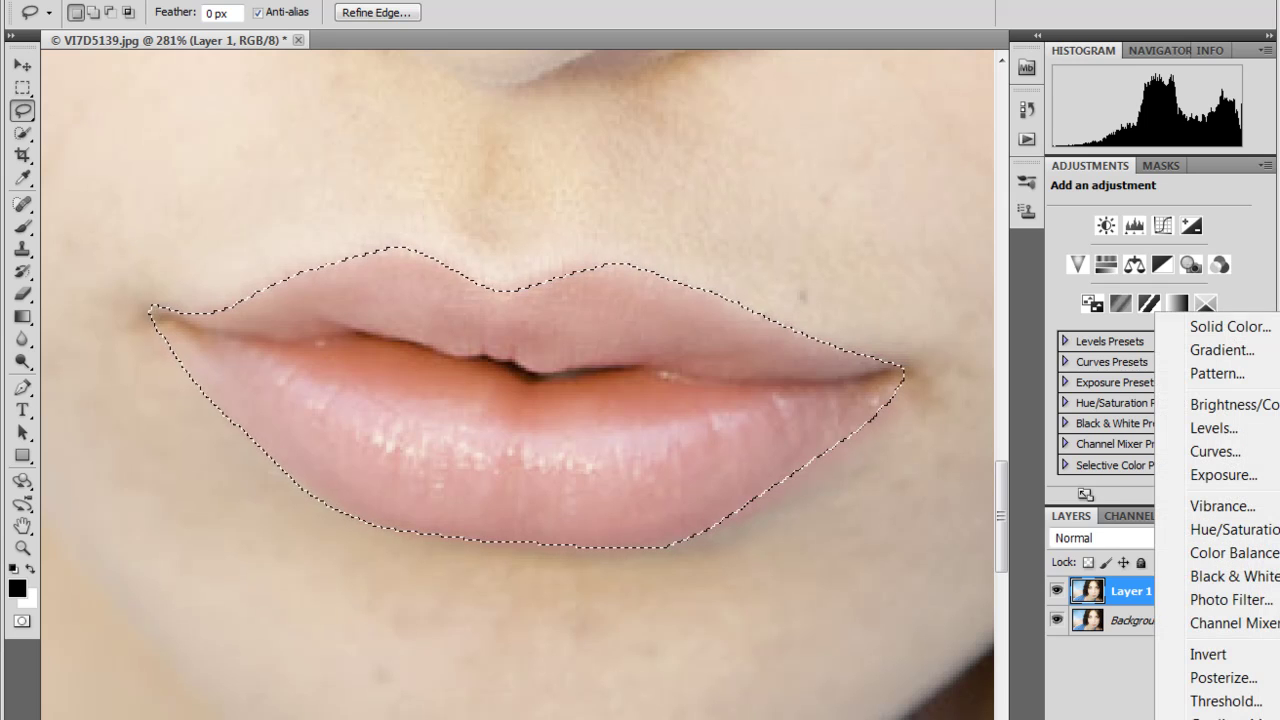
left_click(1221, 530)
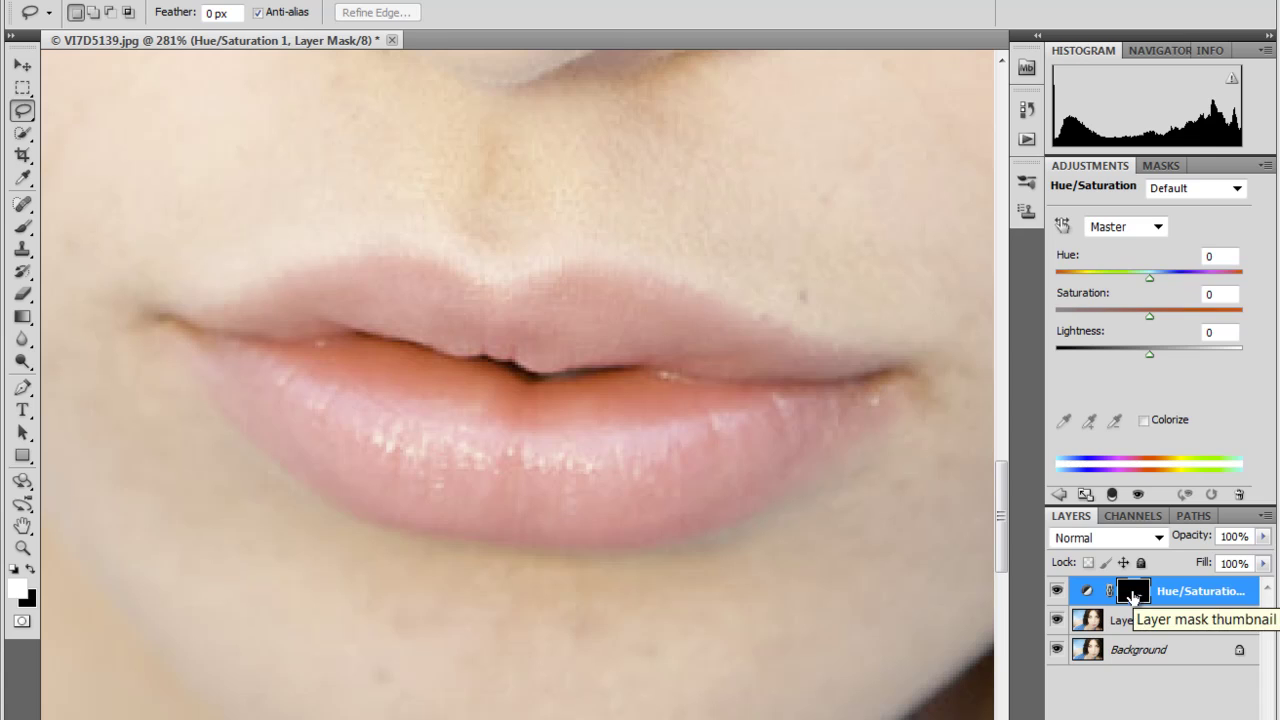
Step: Examine the Hue/Saturation layer's mask on its own, both up close and over the whole image, and return to the normal view
left_click(1133, 596, "alt")
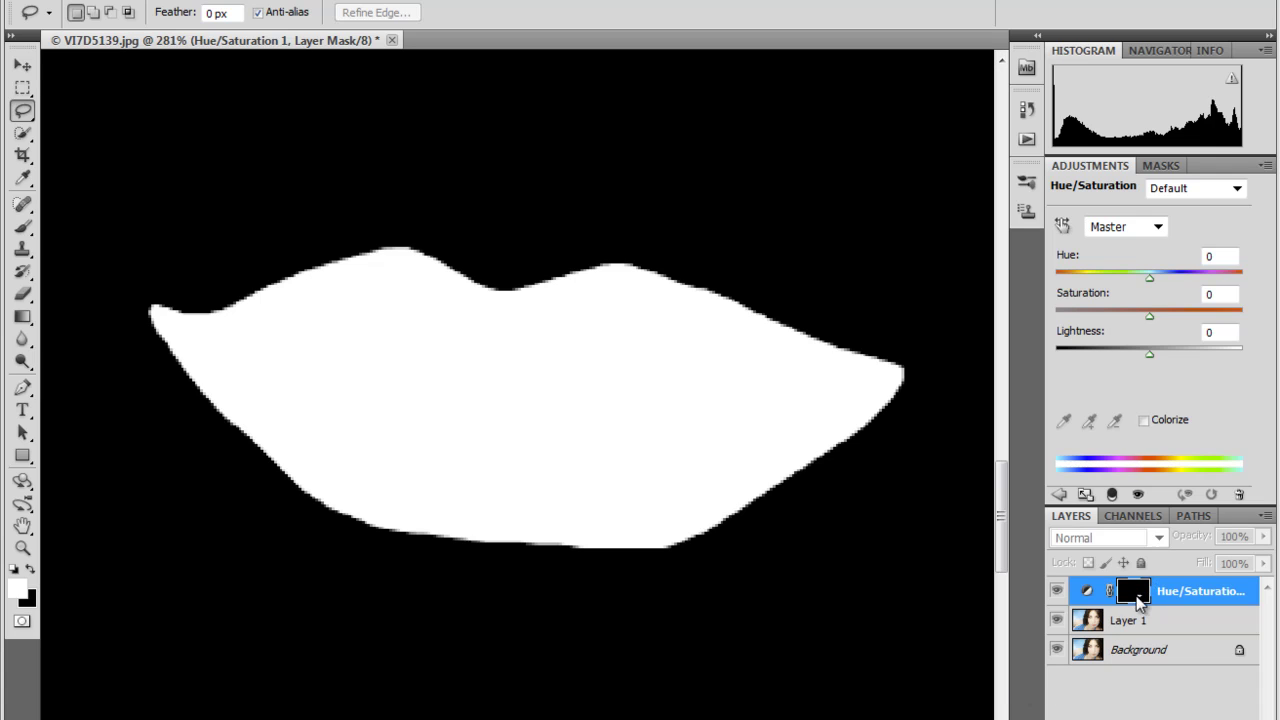
left_click(1136, 597, "alt")
left_click(1136, 597, "alt")
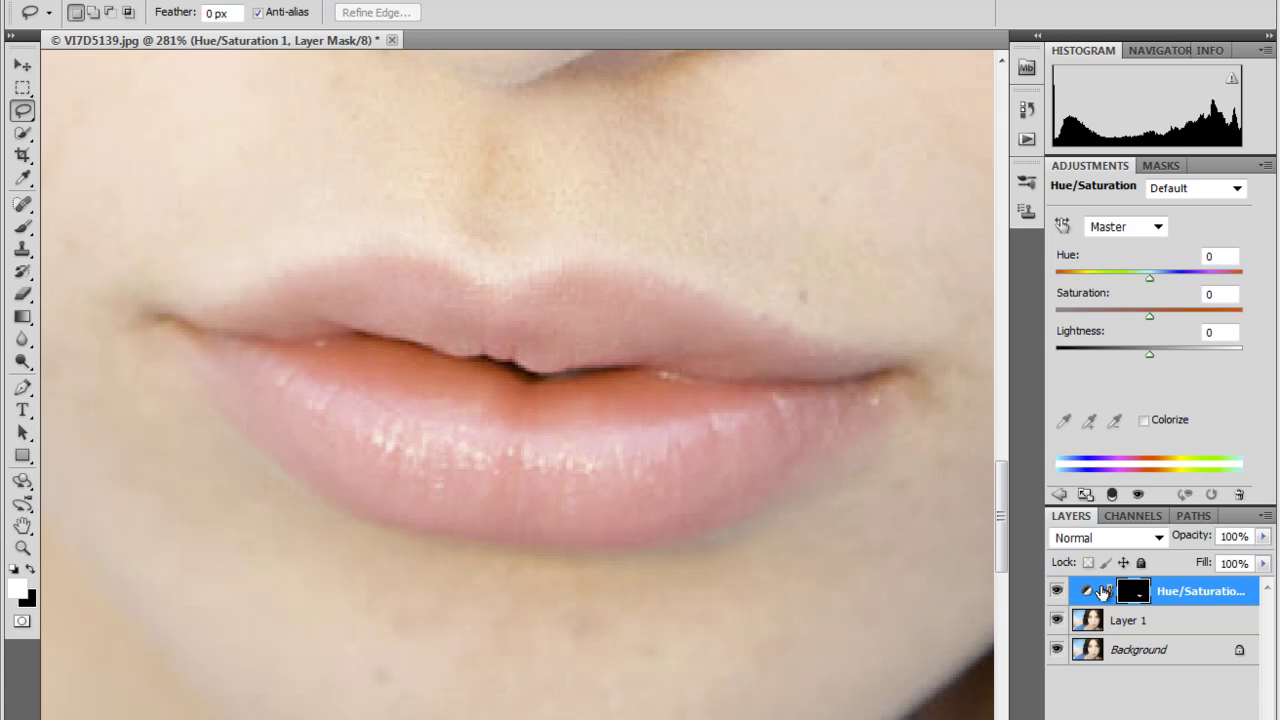
left_click(1134, 591, "alt")
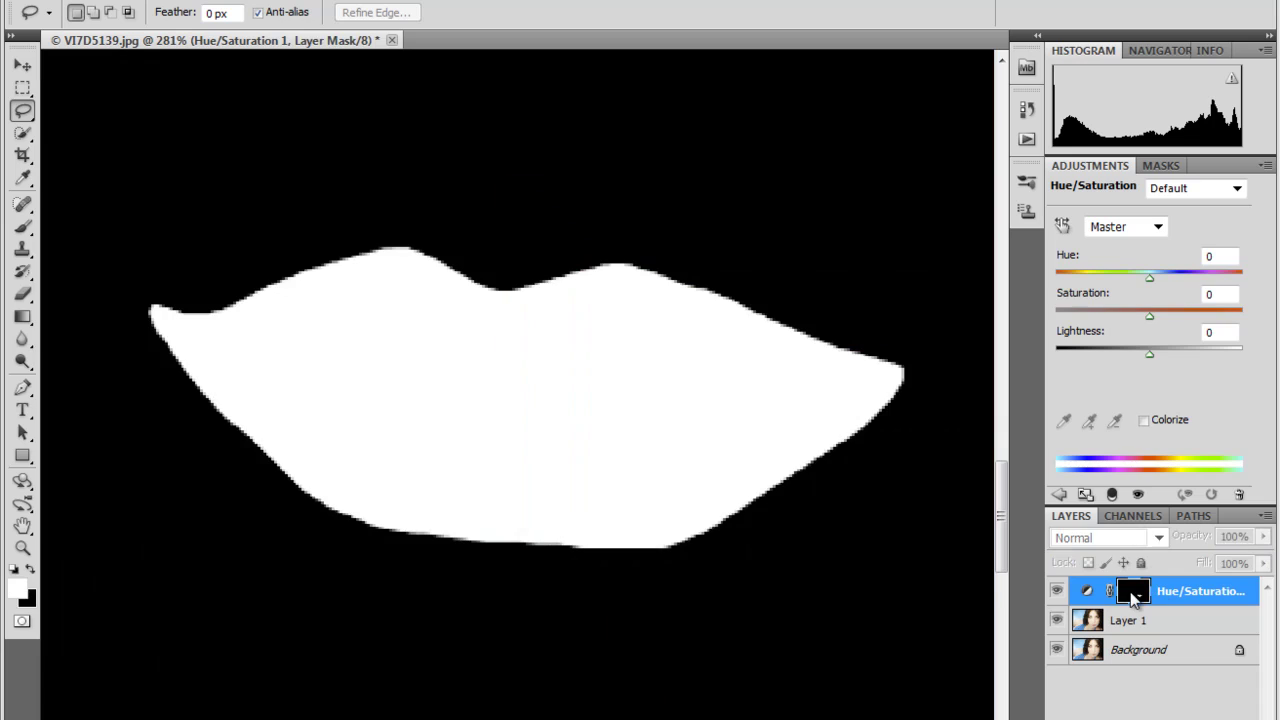
double_click(22, 526)
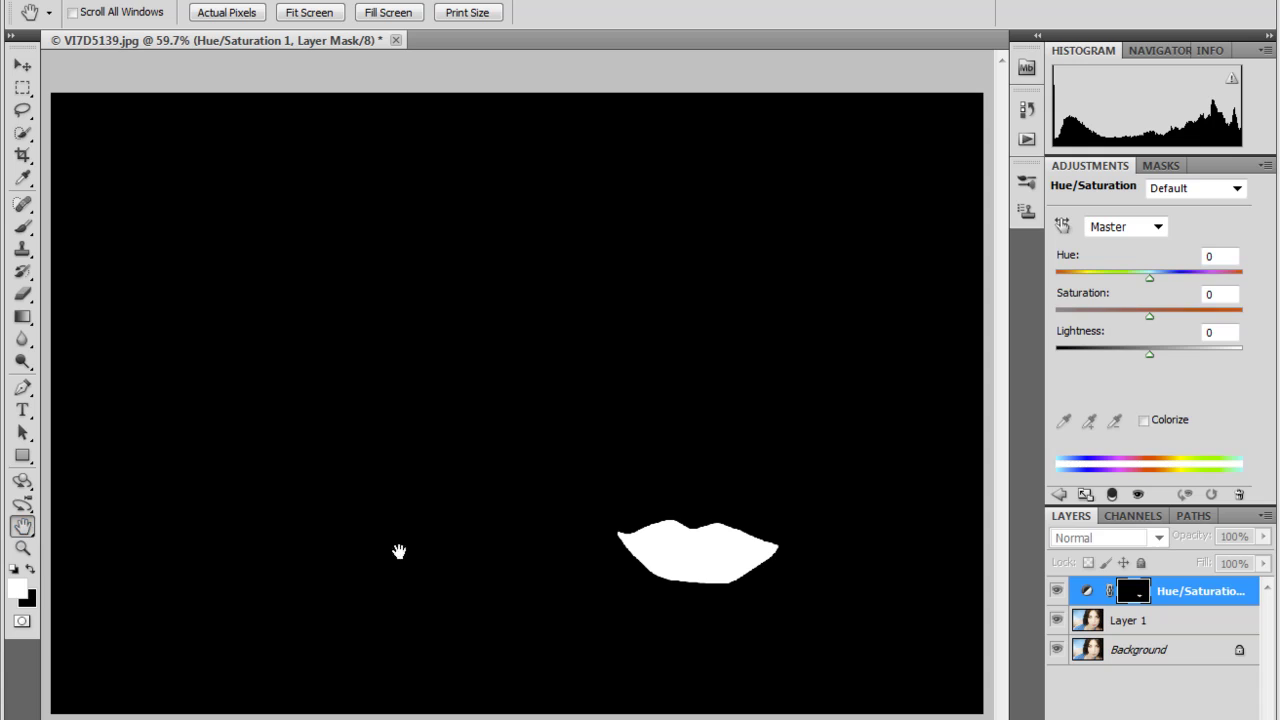
left_click(23, 549)
left_click_drag(563, 493, 816, 627)
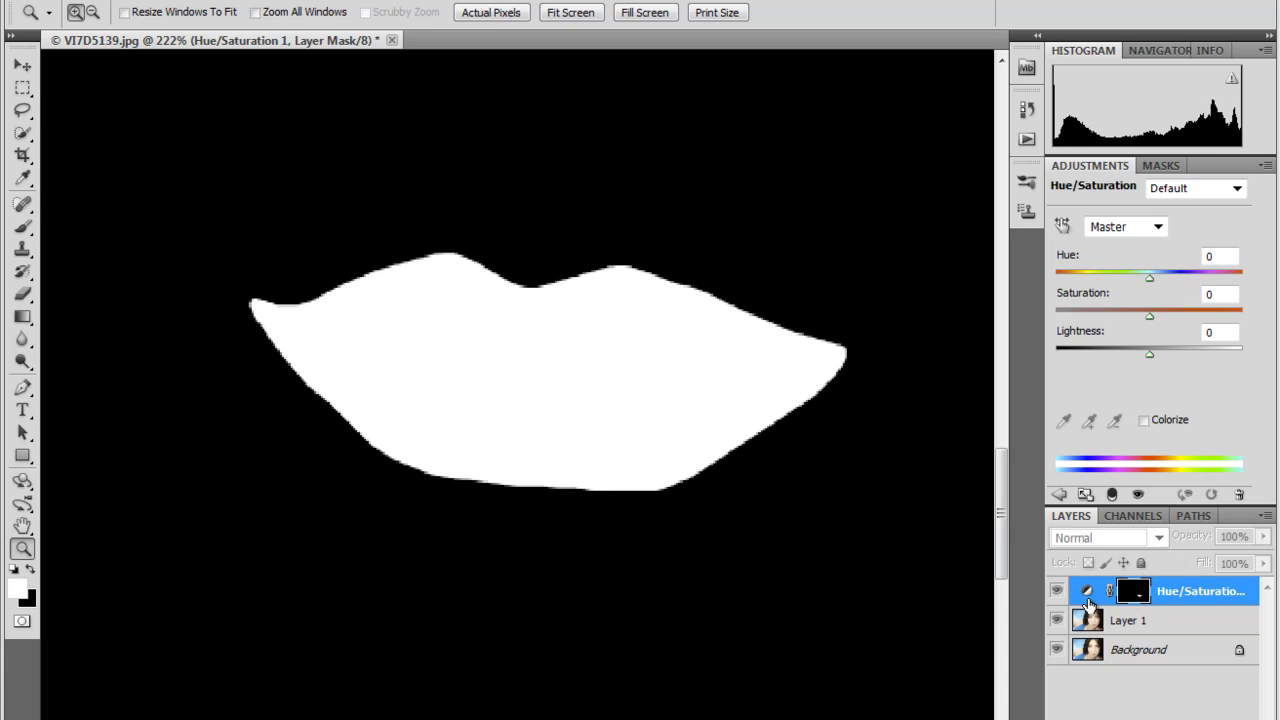
left_click(1177, 597)
left_click(1134, 594)
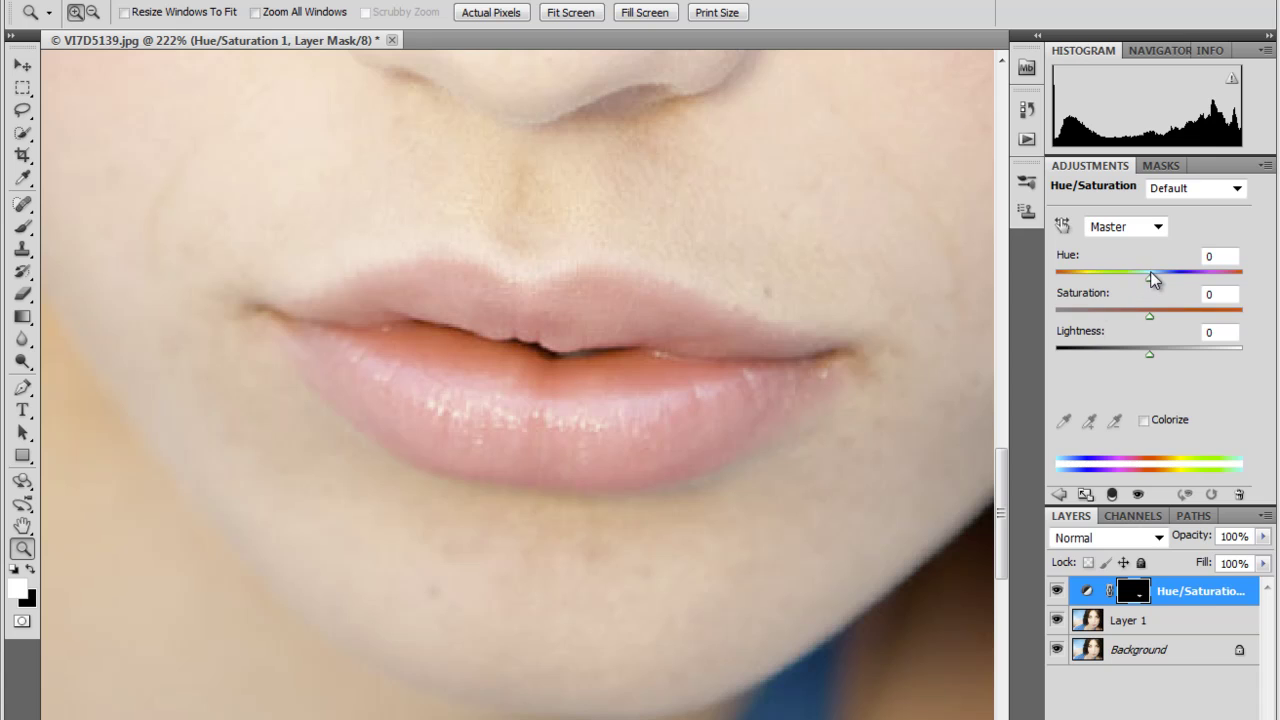
Step: Recolour the lips by setting the adjustment layer's Hue to -25 and Saturation to +16
left_click_drag(1149, 278, 1123, 280)
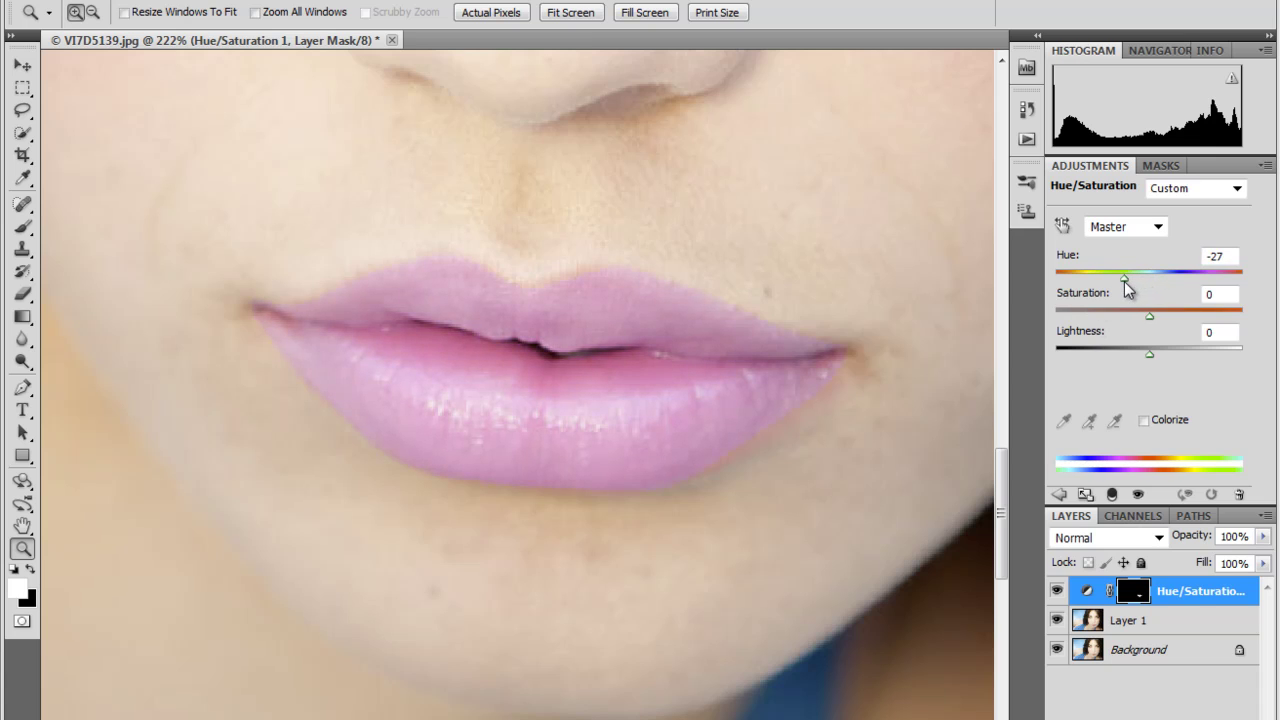
double_click(22, 526)
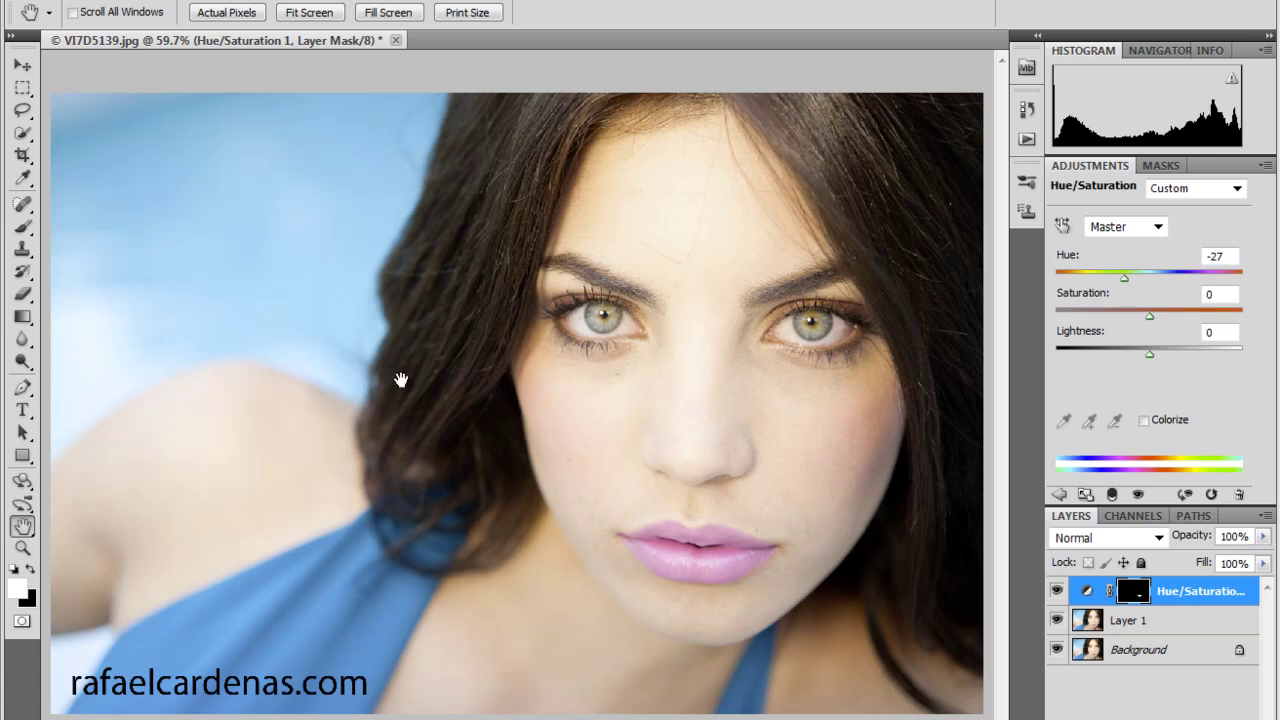
left_click_drag(1122, 279, 1164, 316)
Step: Soften the outer edges of the lip mask by painting black with a 37 px brush at 0% hardness
left_click(22, 548)
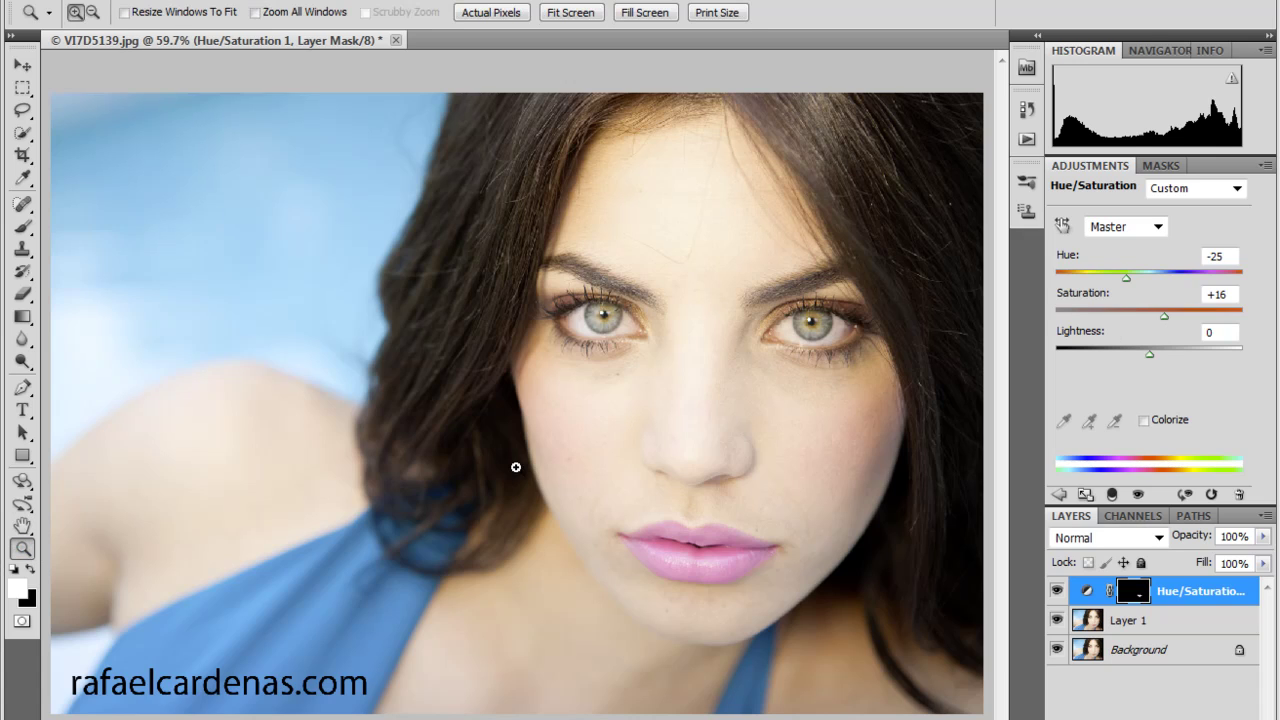
left_click_drag(591, 500, 820, 610)
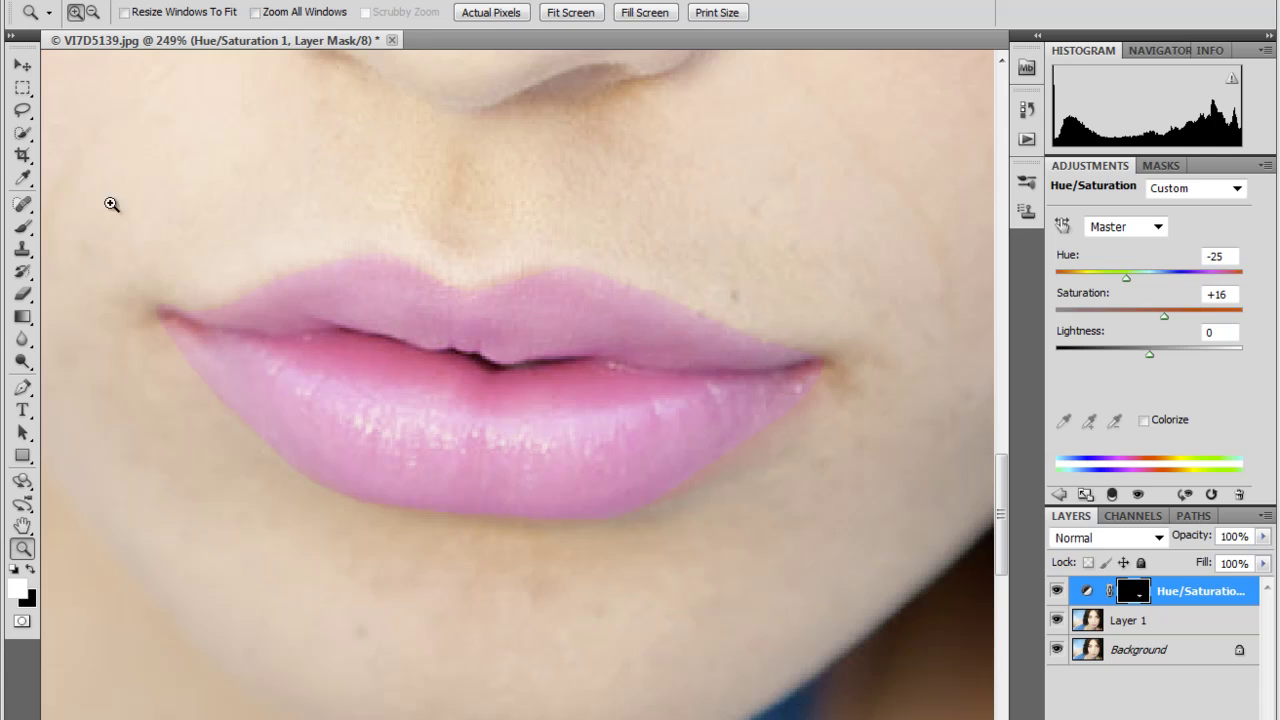
left_click_drag(86, 192, 847, 587)
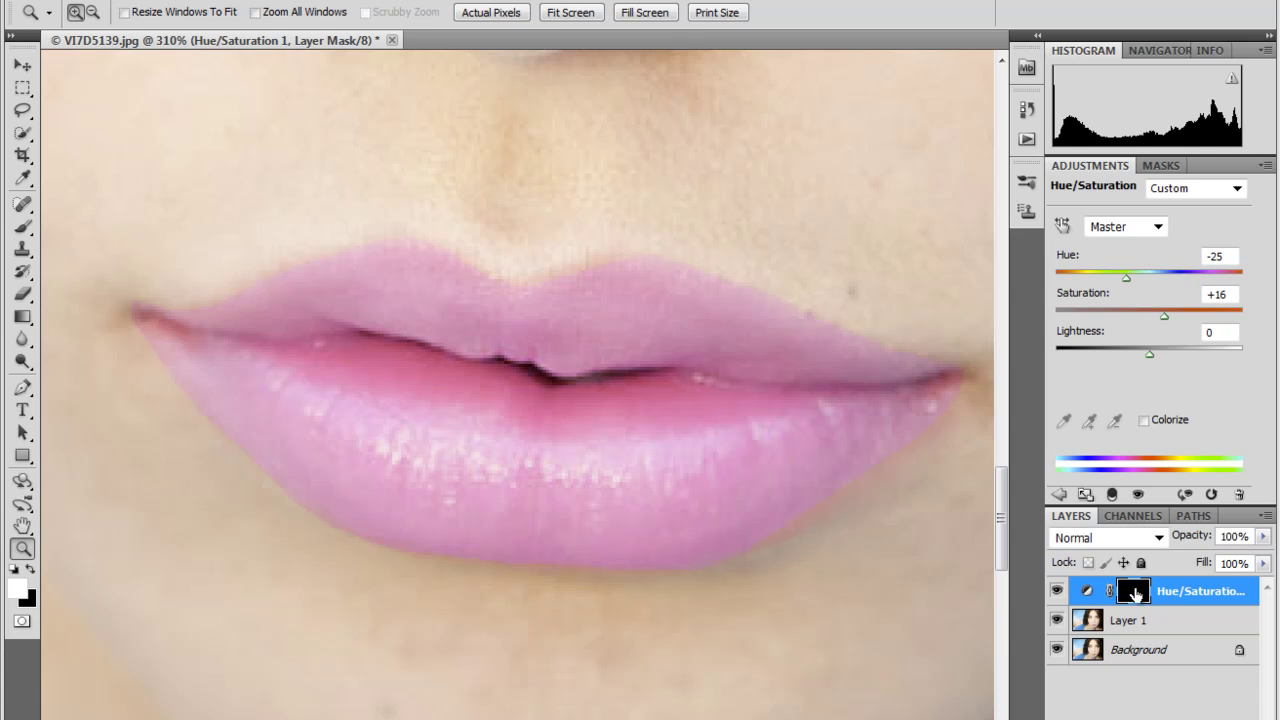
left_click(22, 229)
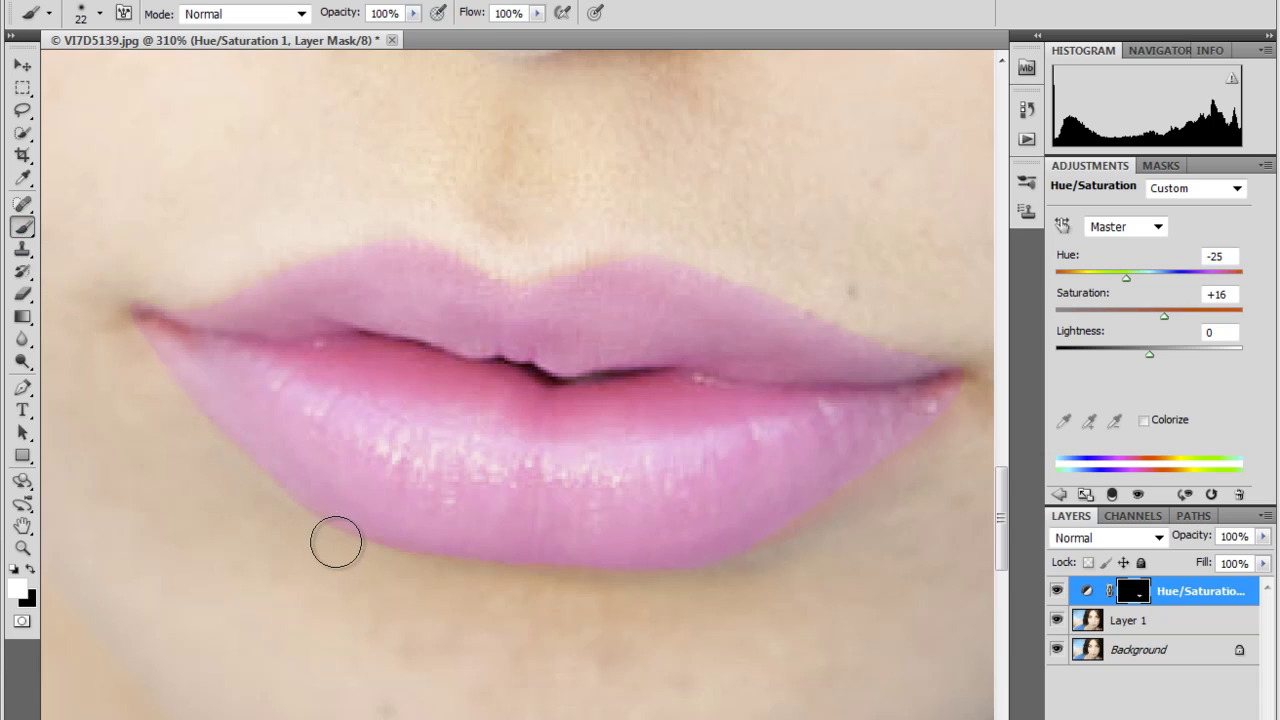
left_click(32, 571)
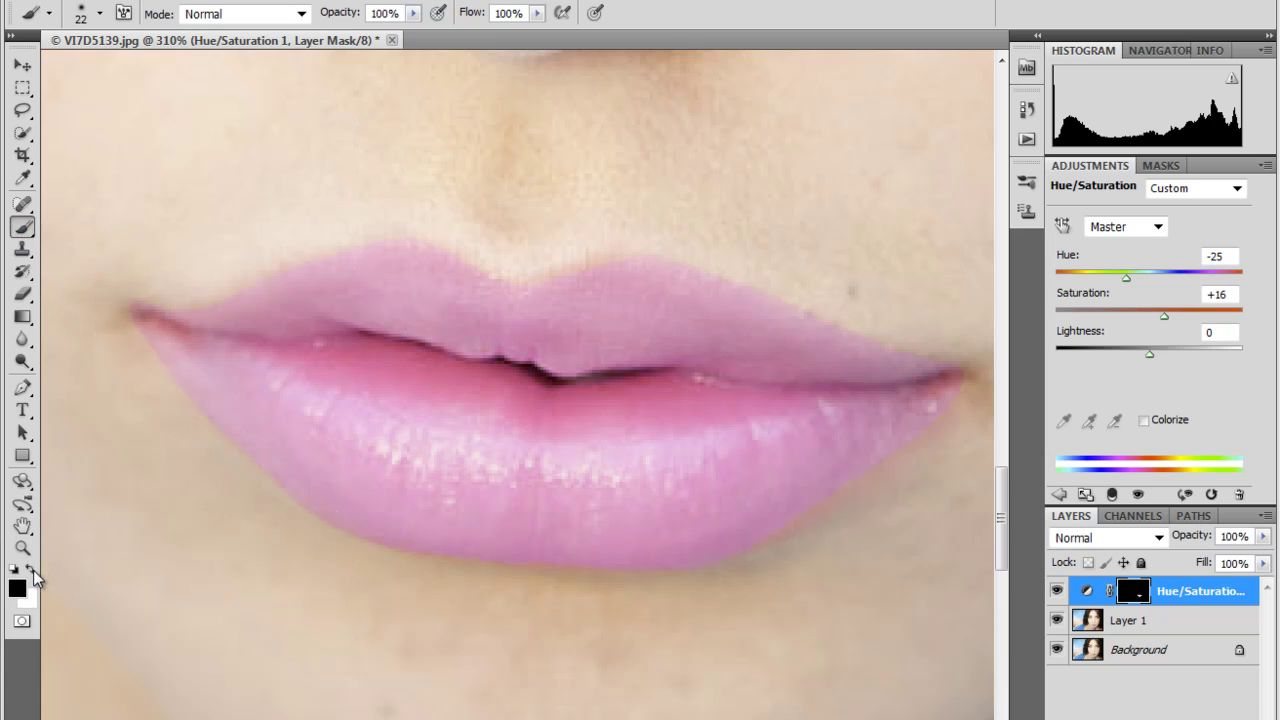
right_click(165, 255)
left_click_drag(205, 293, 223, 289)
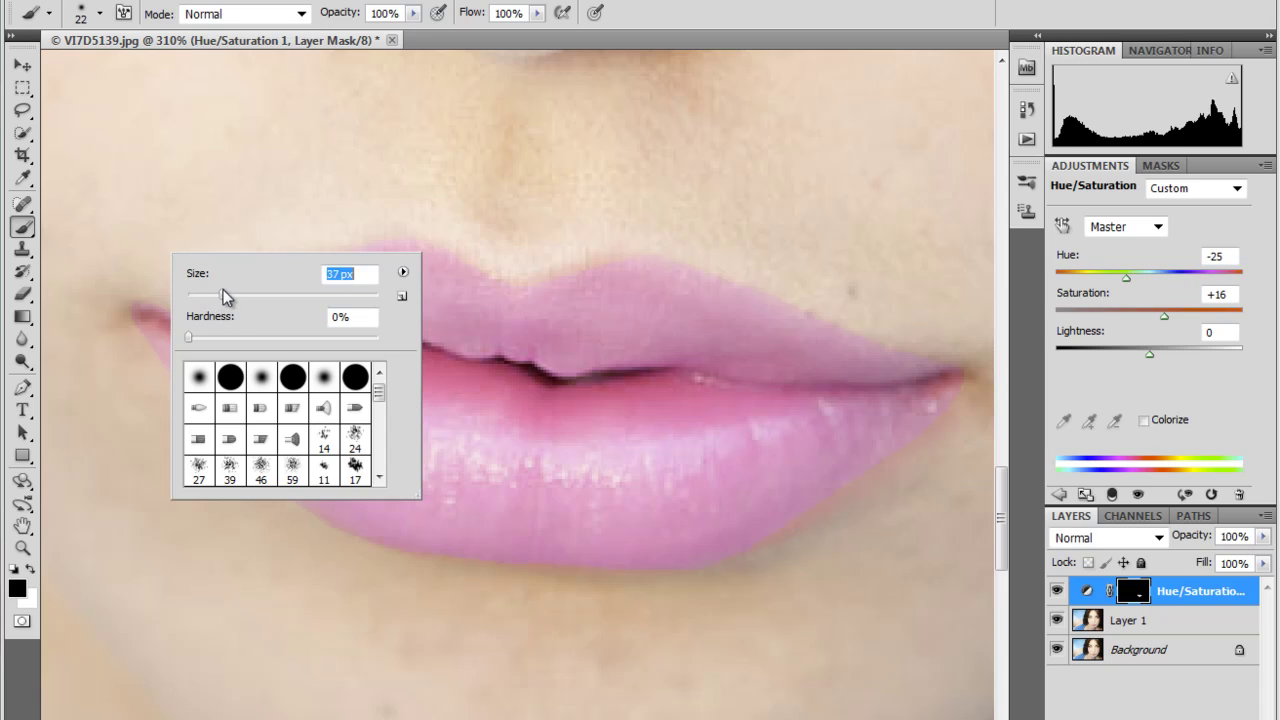
left_click(188, 337)
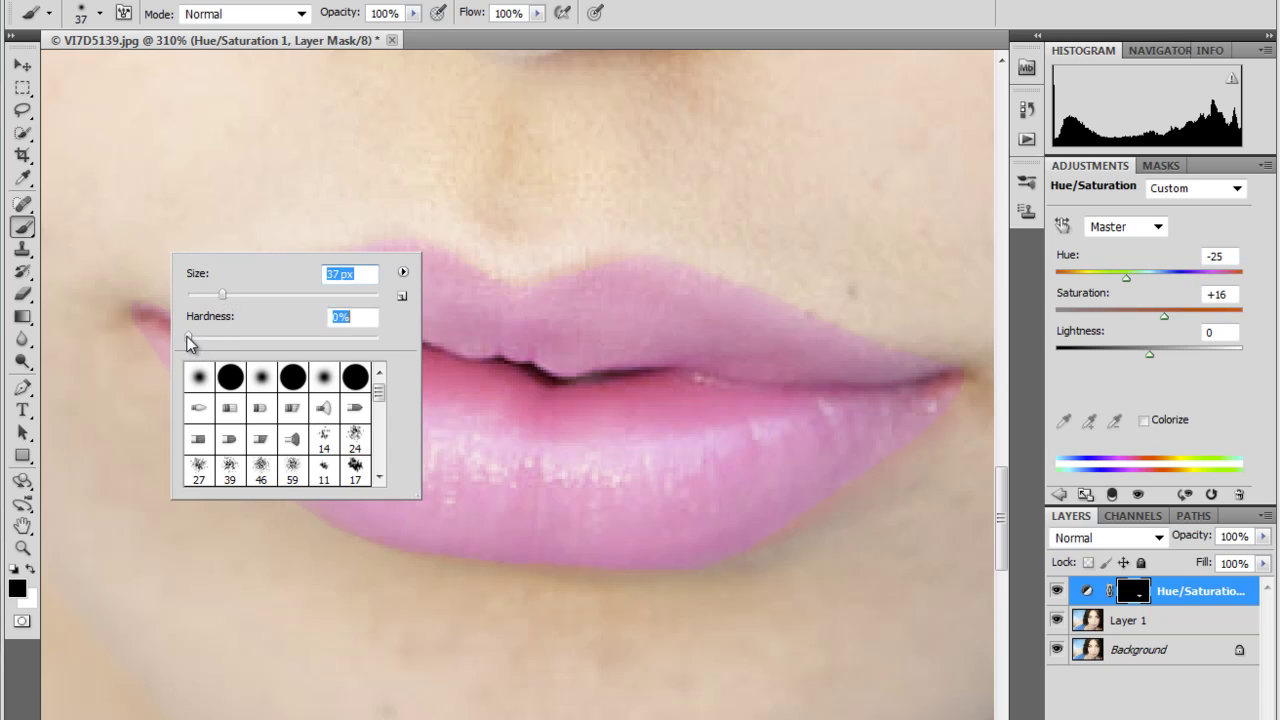
left_click(185, 338)
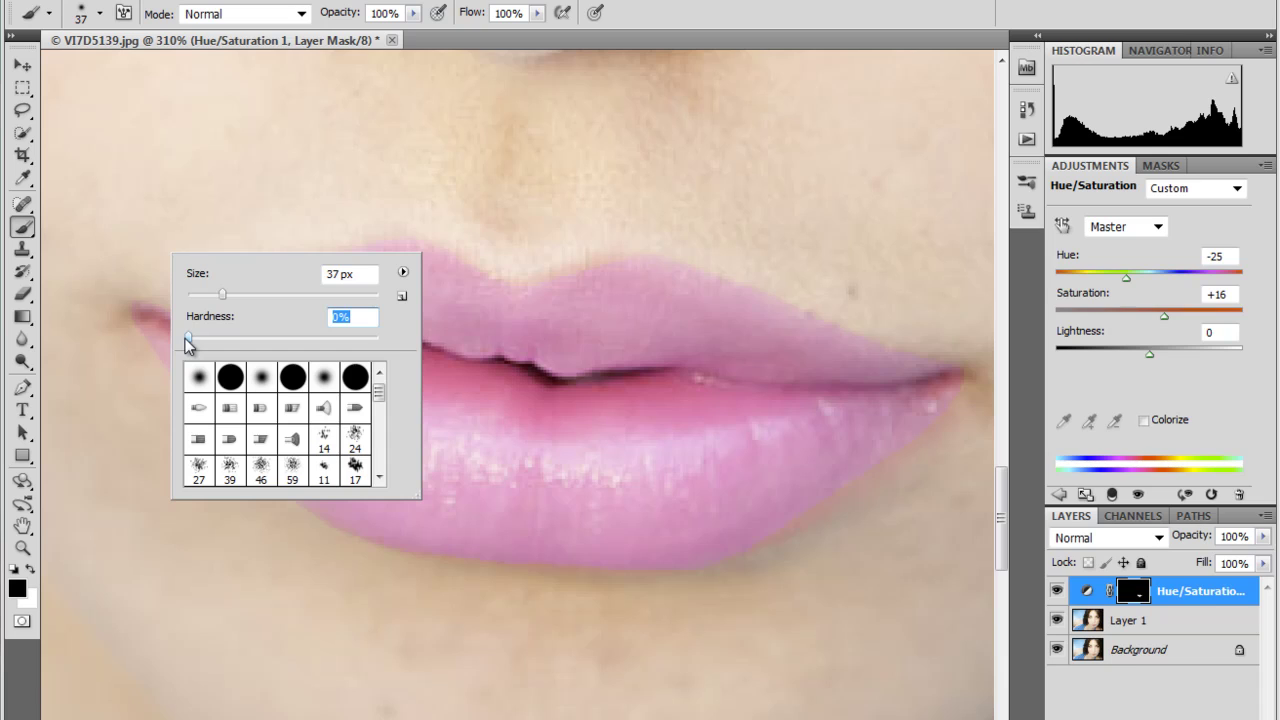
left_click(110, 362)
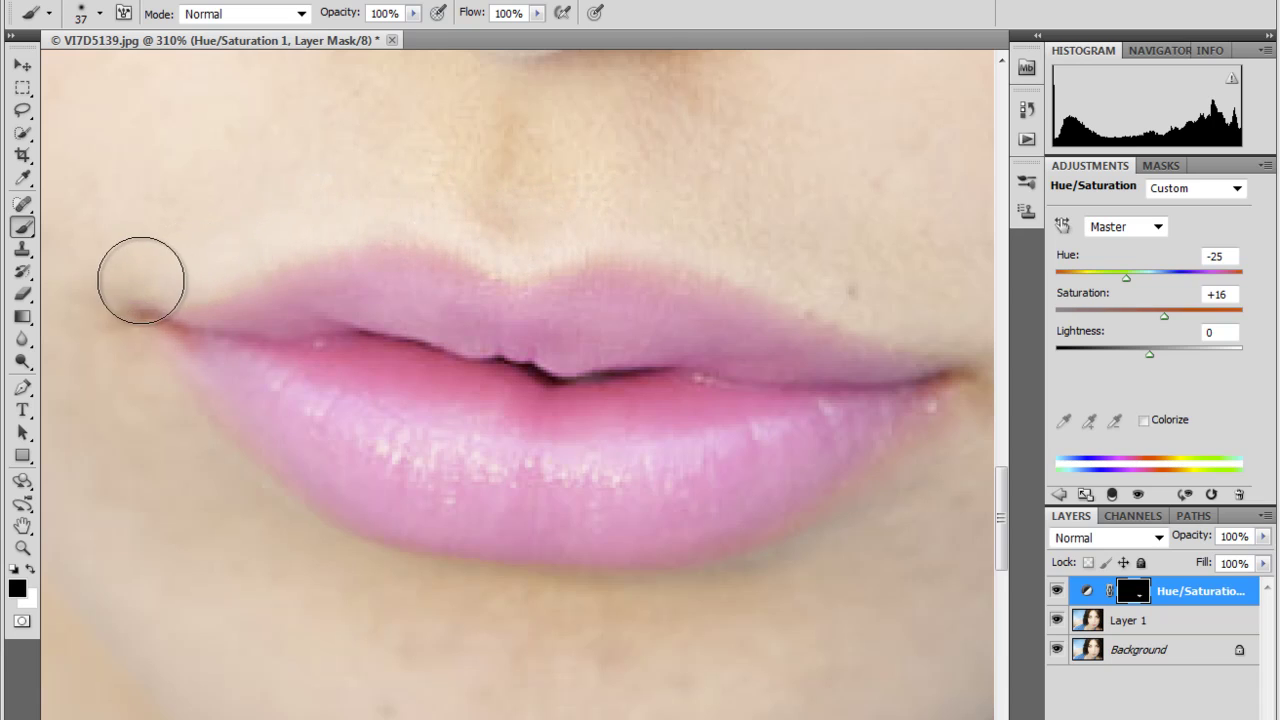
Step: Mask out some colour inside the lower lip with black, and paint it back in with white
mouse_move(683, 478)
left_mouse_down()
mouse_move(642, 450)
mouse_move(468, 456)
mouse_move(845, 487)
left_mouse_up()
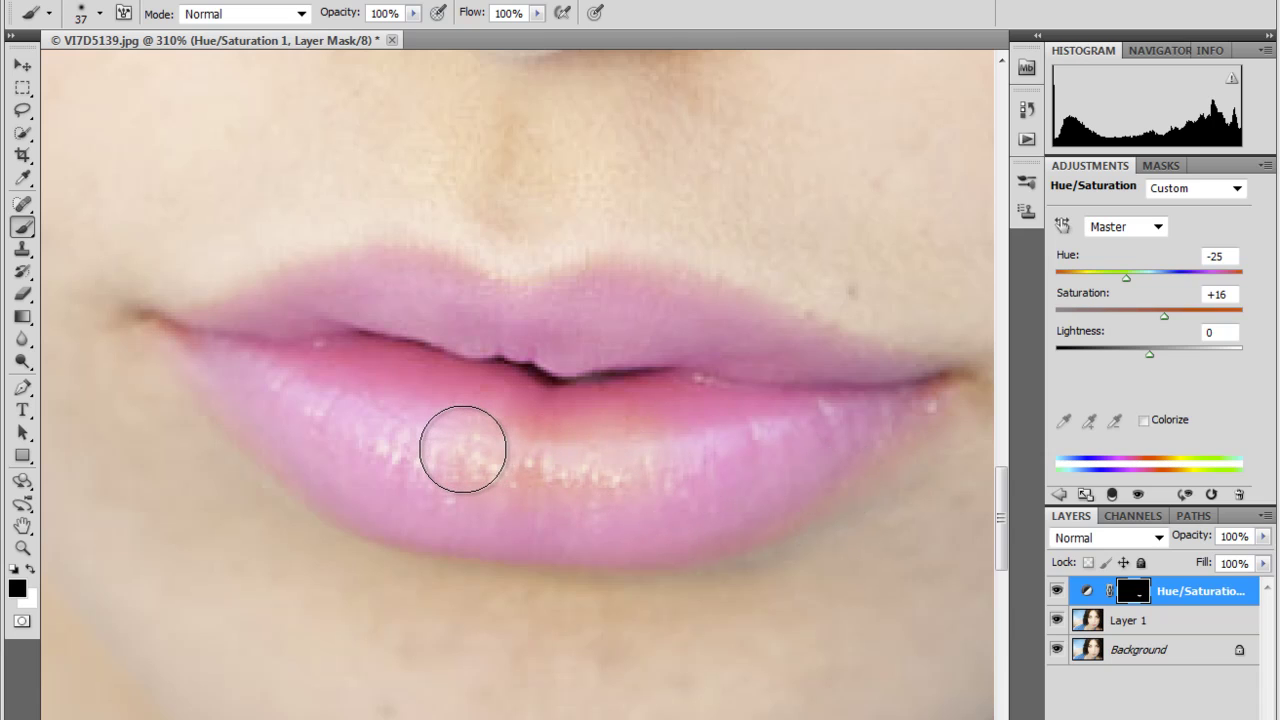
left_click(30, 568)
mouse_move(380, 509)
left_mouse_down()
mouse_move(414, 446)
mouse_move(571, 461)
mouse_move(654, 448)
mouse_move(613, 451)
left_mouse_up()
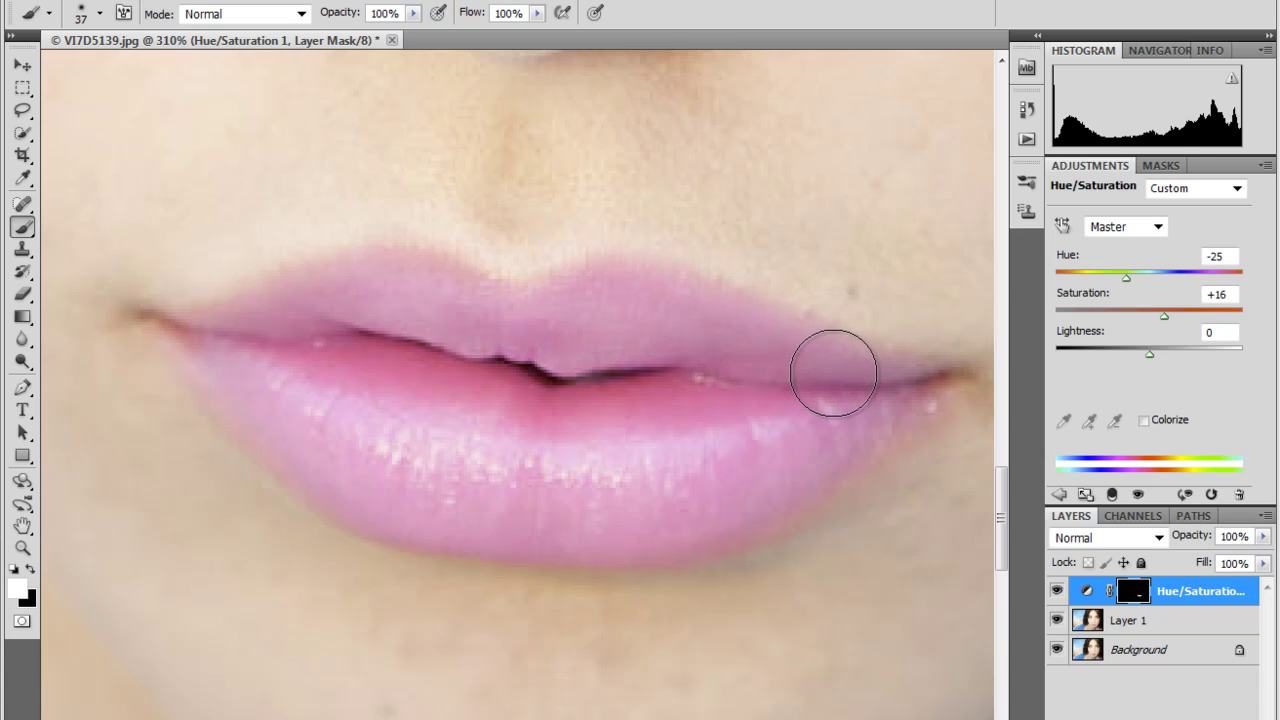
Step: Refine the mask along the lip edges by painting white with a soft 14 px brush
right_click(851, 425)
left_click_drag(900, 459, 887, 462)
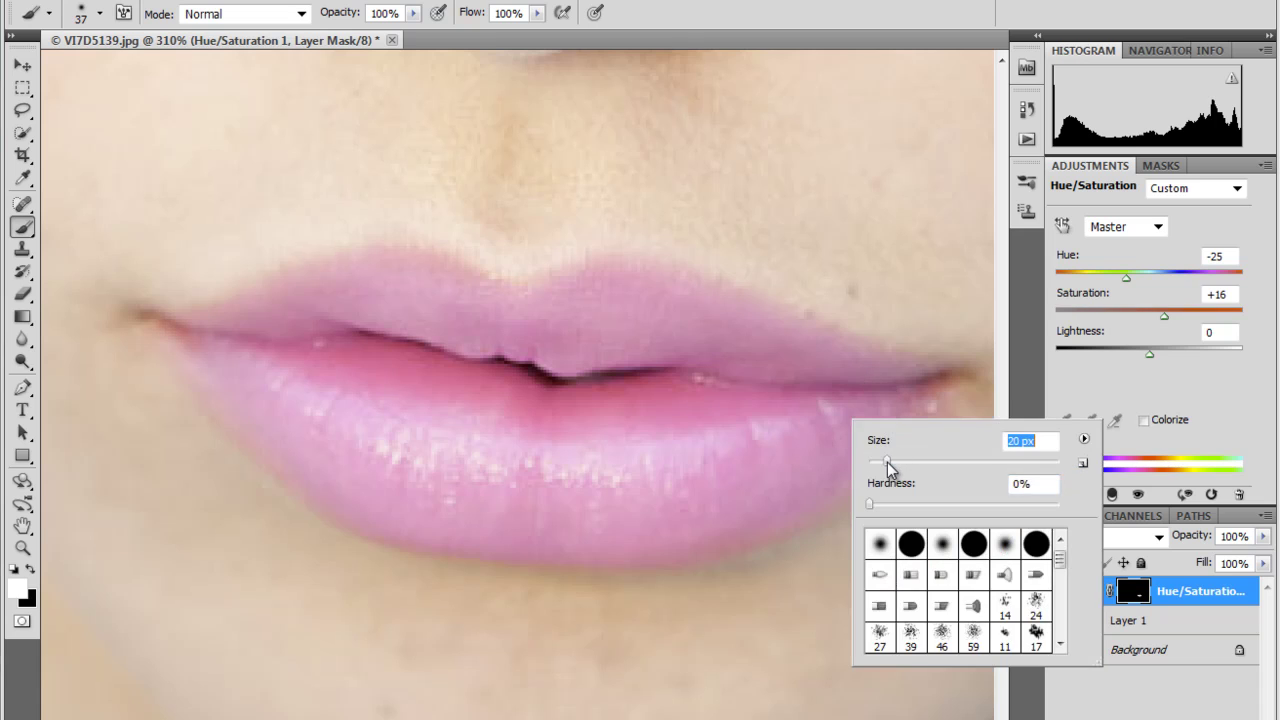
left_click(848, 390)
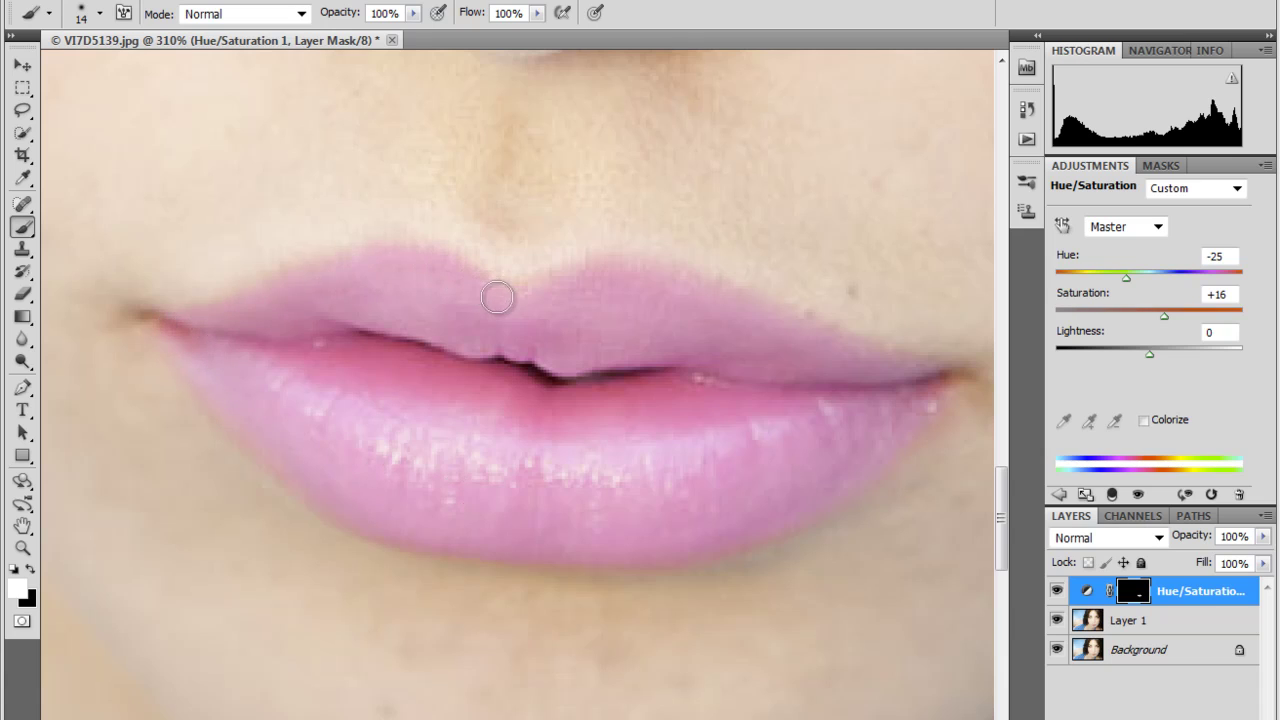
Step: Set the Hue/Saturation layer's blend mode to Color and its opacity to 68%
double_click(22, 525)
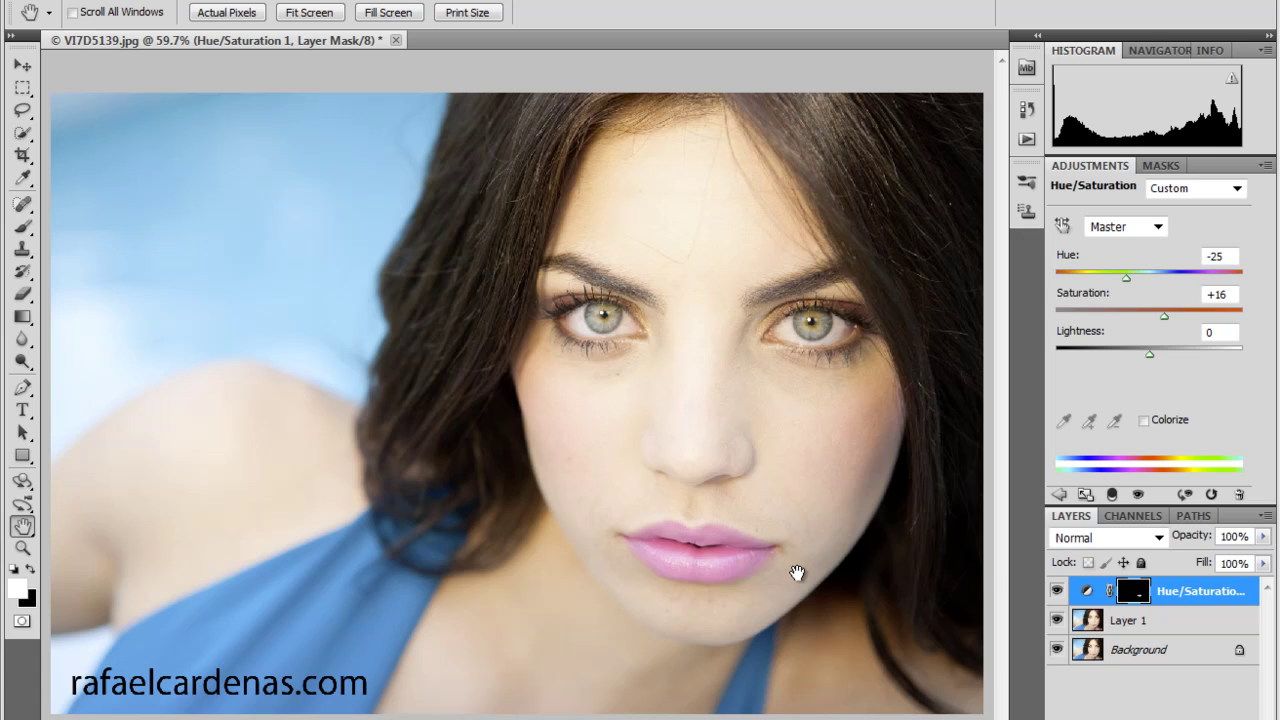
left_click(1152, 540)
left_click(1131, 497)
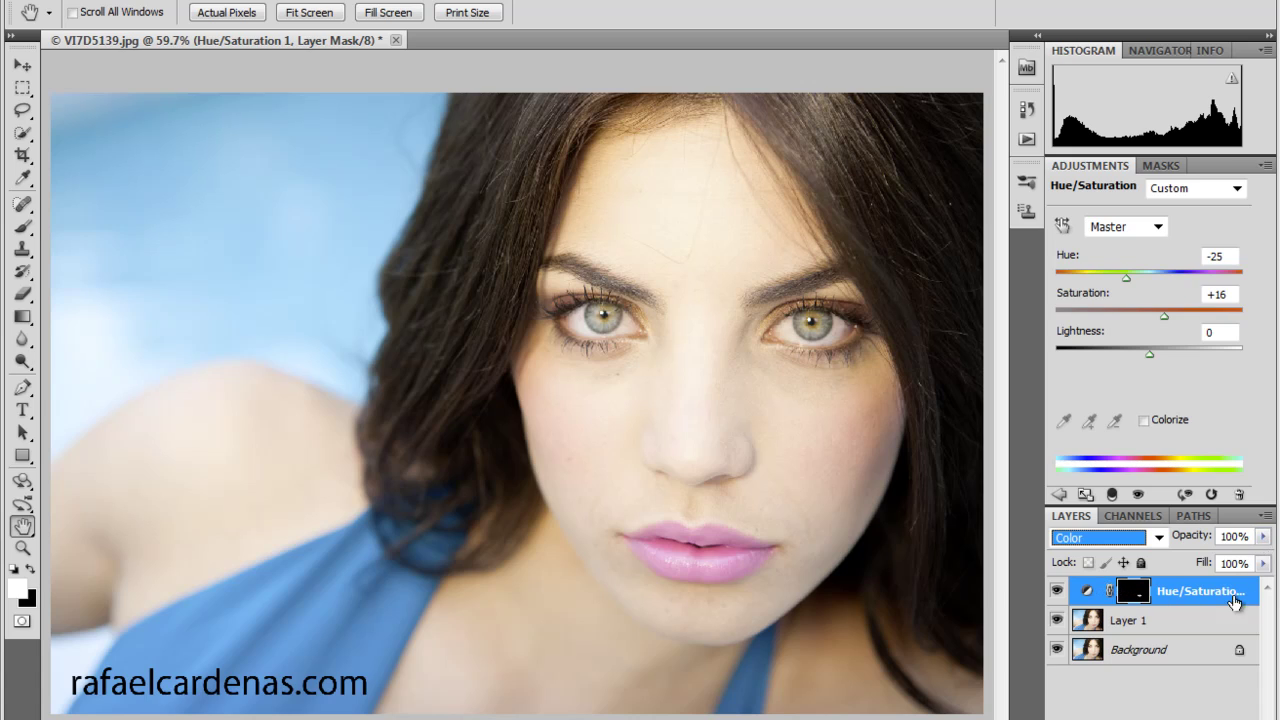
left_click(1262, 537)
left_click_drag(1262, 562, 1236, 570)
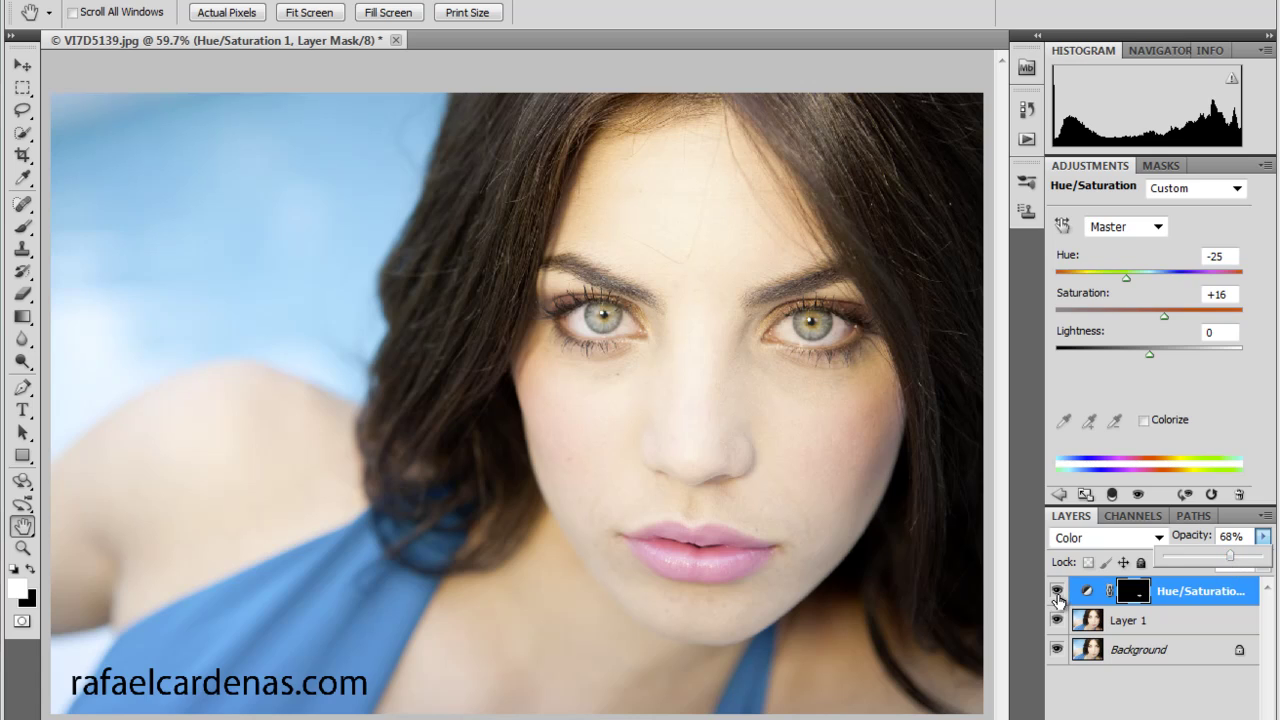
Step: Compare the lips before and after by toggling the Hue/Saturation layer's visibility, leaving it shown
left_click(1057, 593)
left_click(1057, 593)
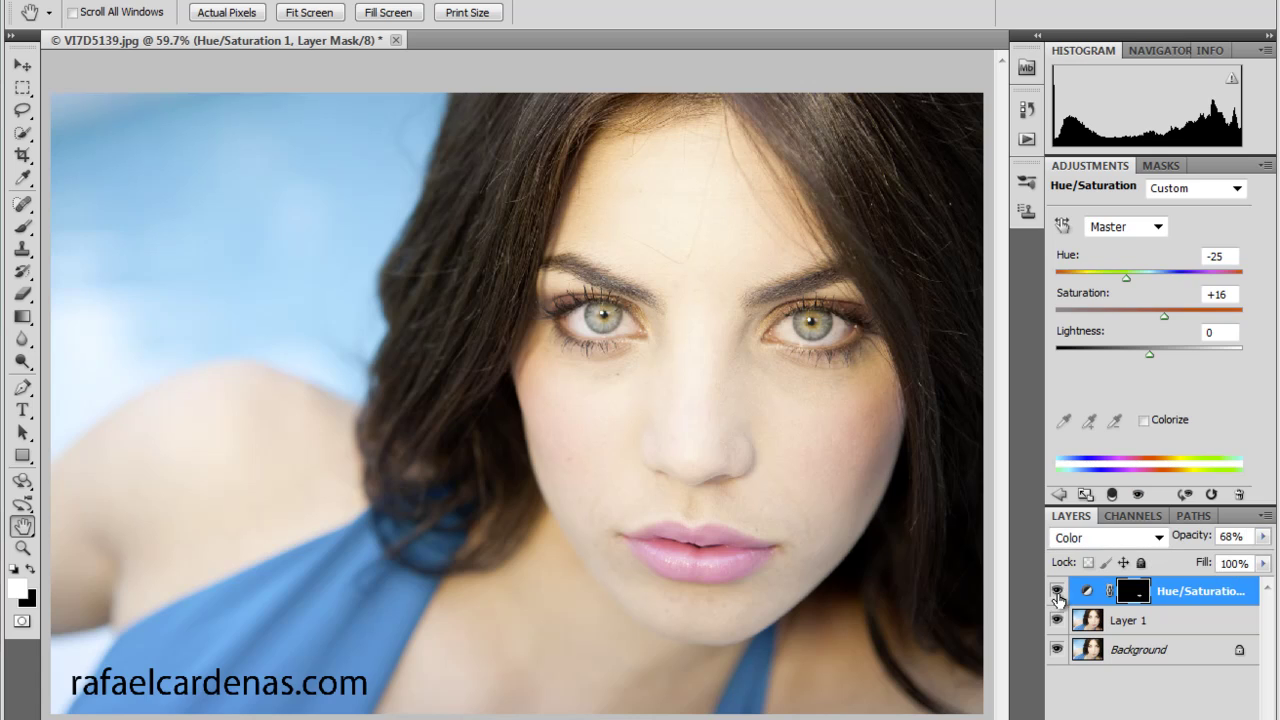
left_click(1057, 594)
left_click(1057, 594)
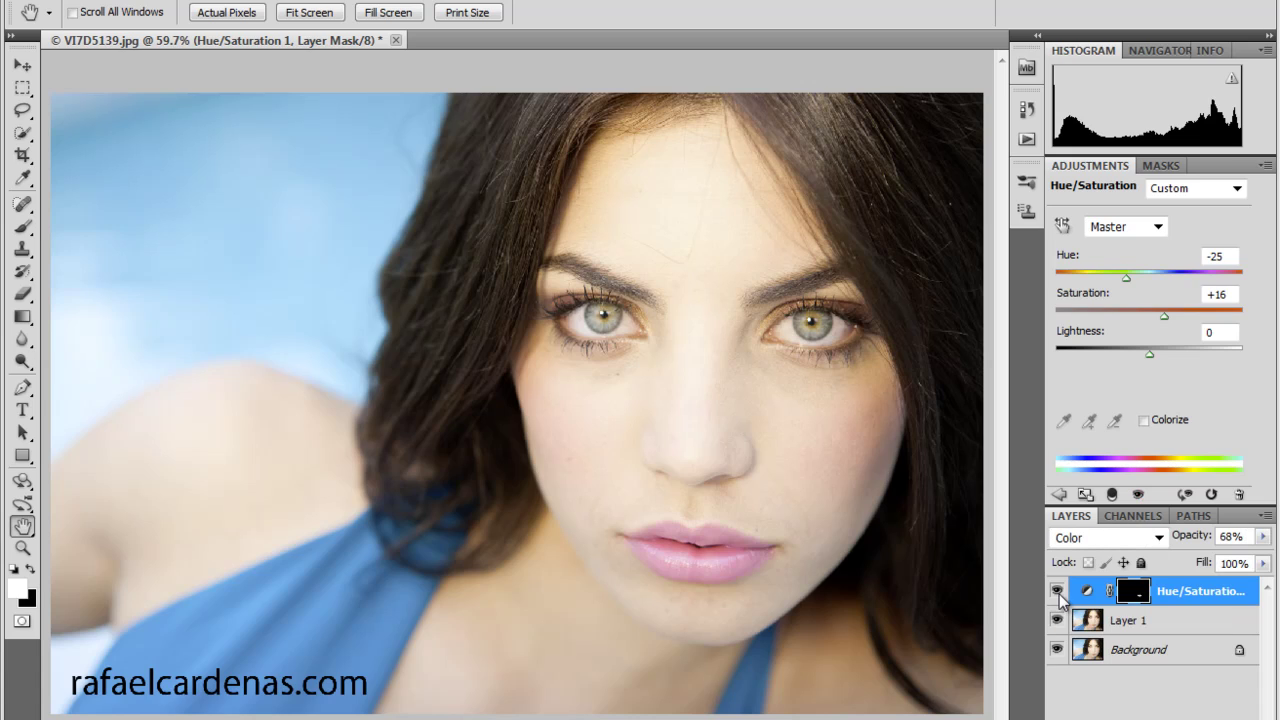